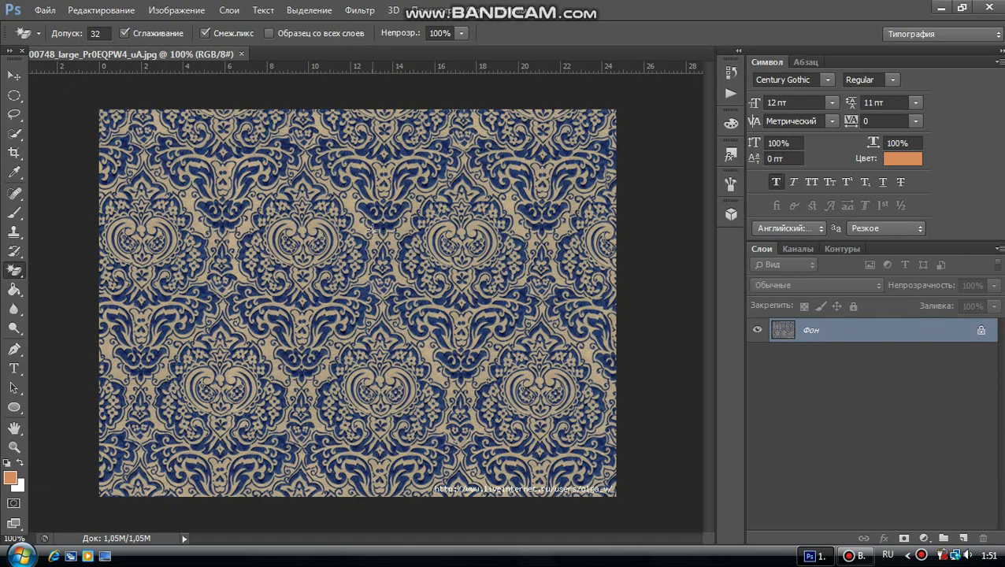
# - Place the rocking-horse GIF 7757cdcc1a5f8aa8e7d0fb7b88e6e425 from the desktop over the blue damask pattern and commit it
pyautogui.click(44, 11)
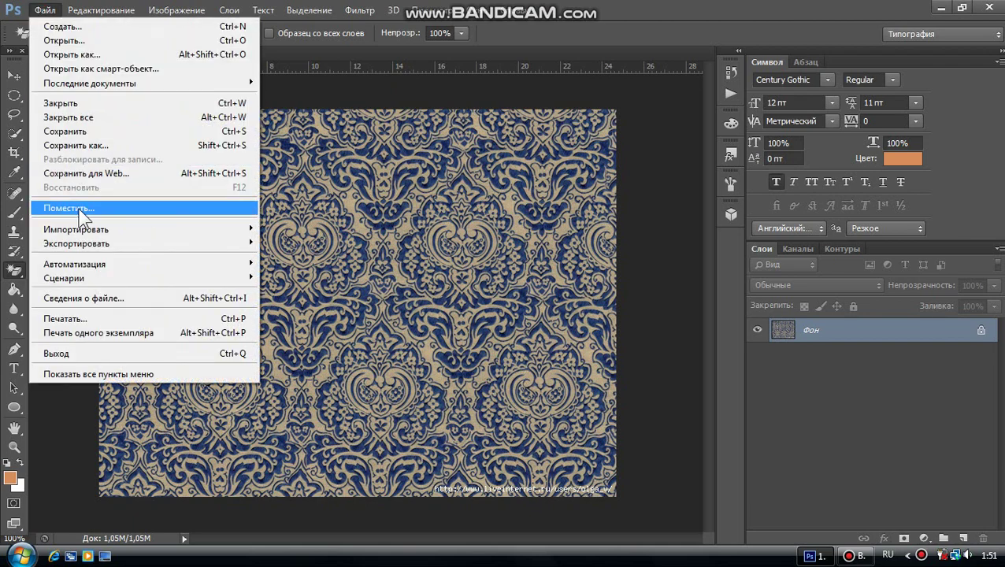
pyautogui.click(79, 209)
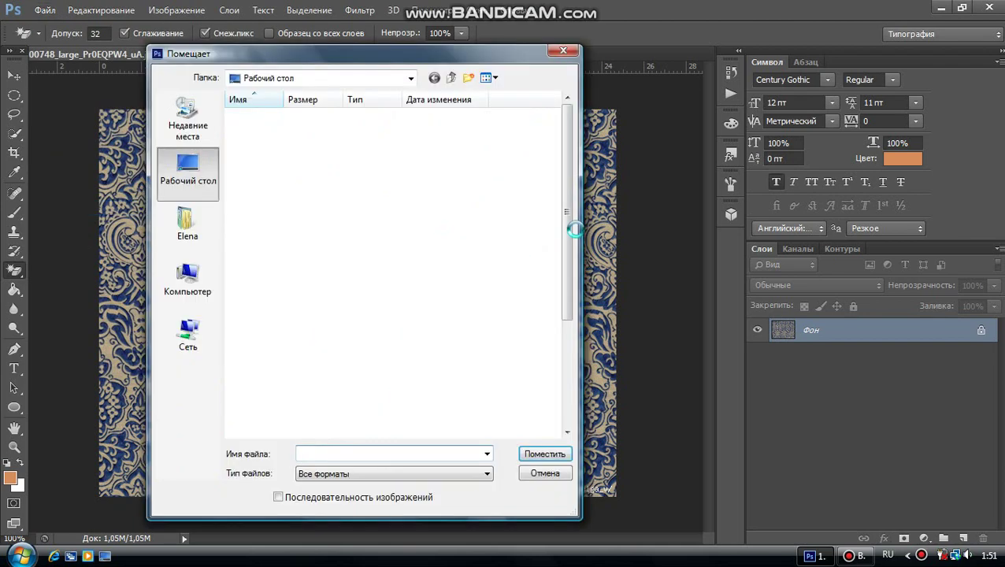
pyautogui.scroll(-5, 508, 370)
pyautogui.click(471, 346)
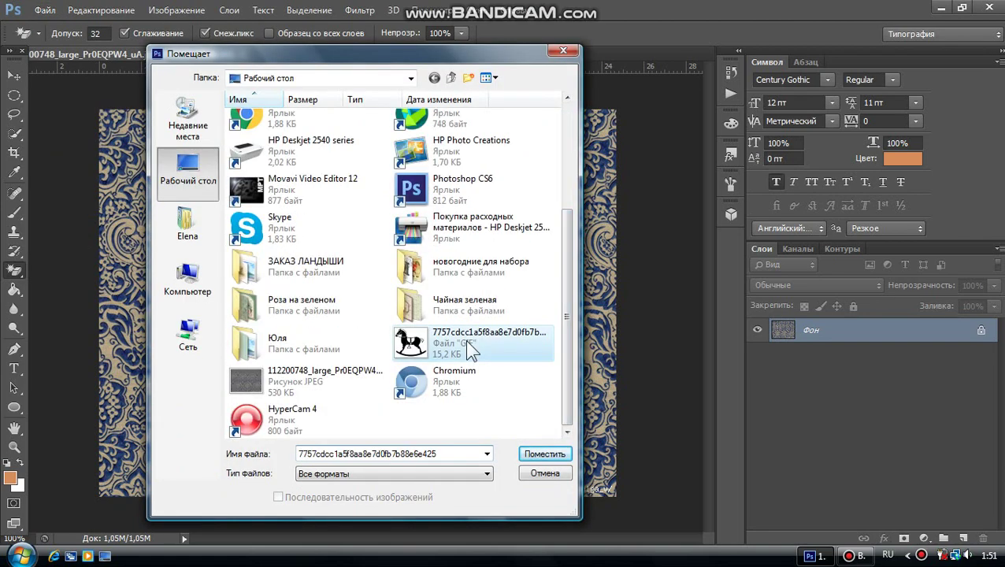
pyautogui.click(543, 454)
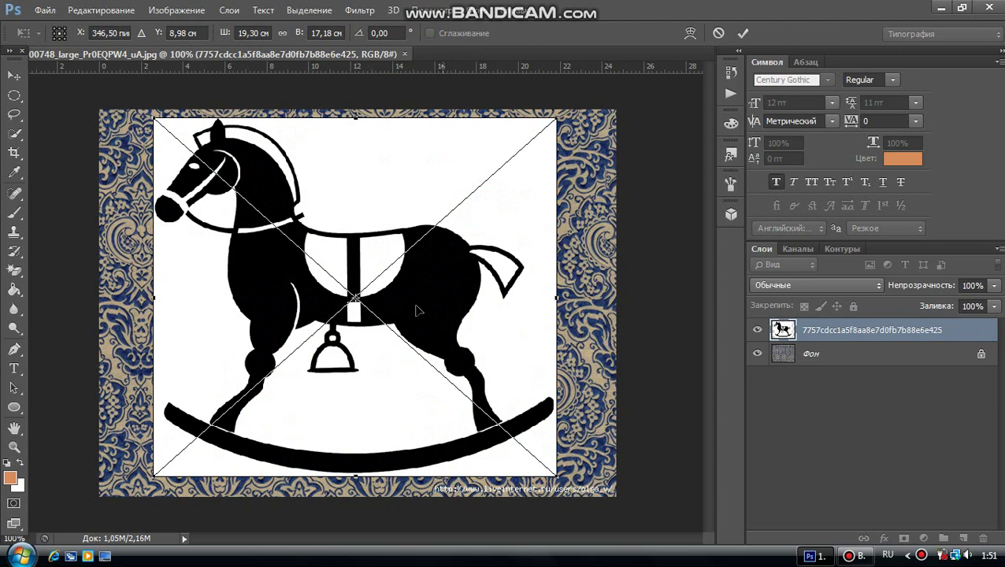
pyautogui.click(14, 74)
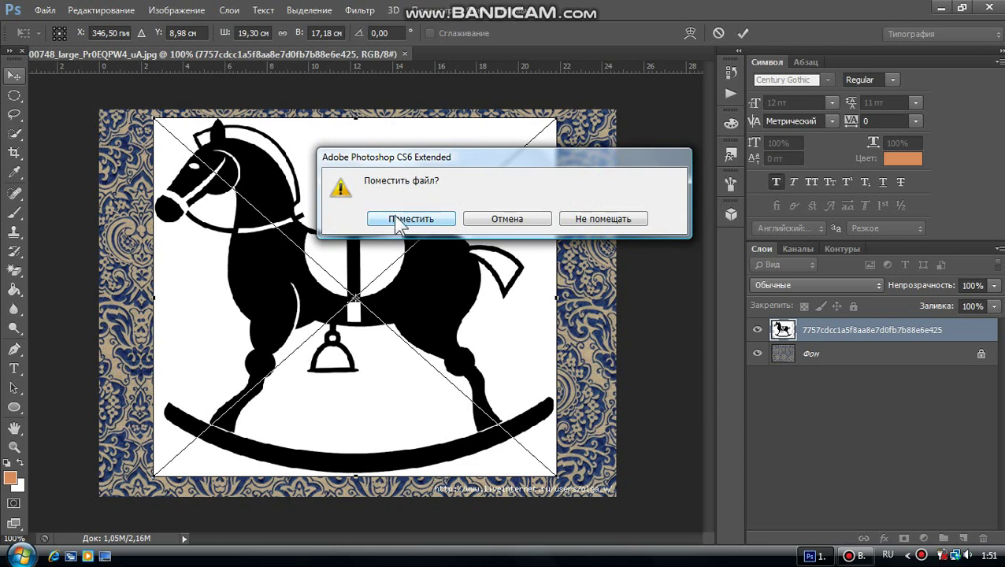
pyautogui.click(397, 221)
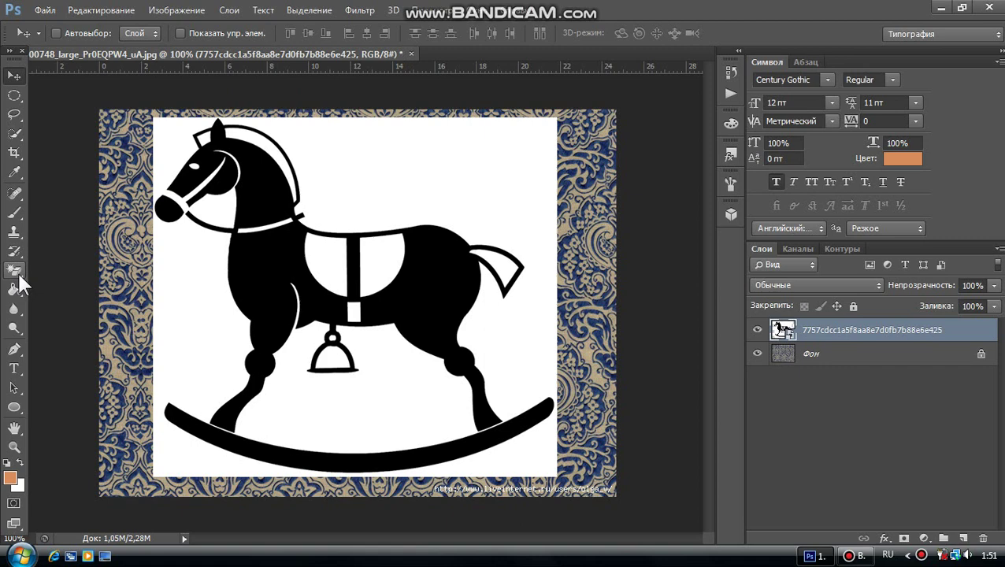
# - Rasterize the placed horse layer and erase the white areas around and beneath the horse with the Magic Eraser
pyautogui.click(18, 270)
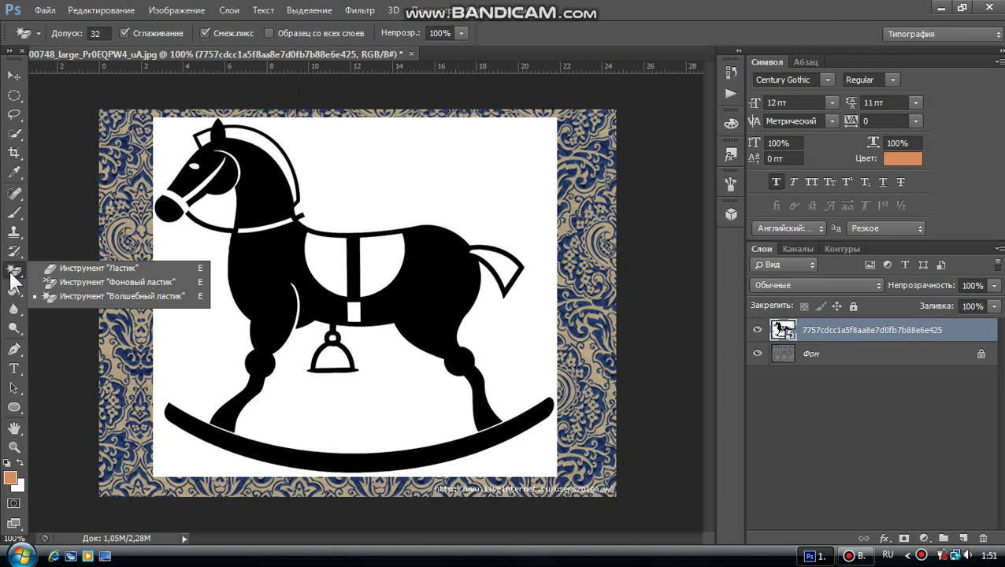
pyautogui.click(46, 296)
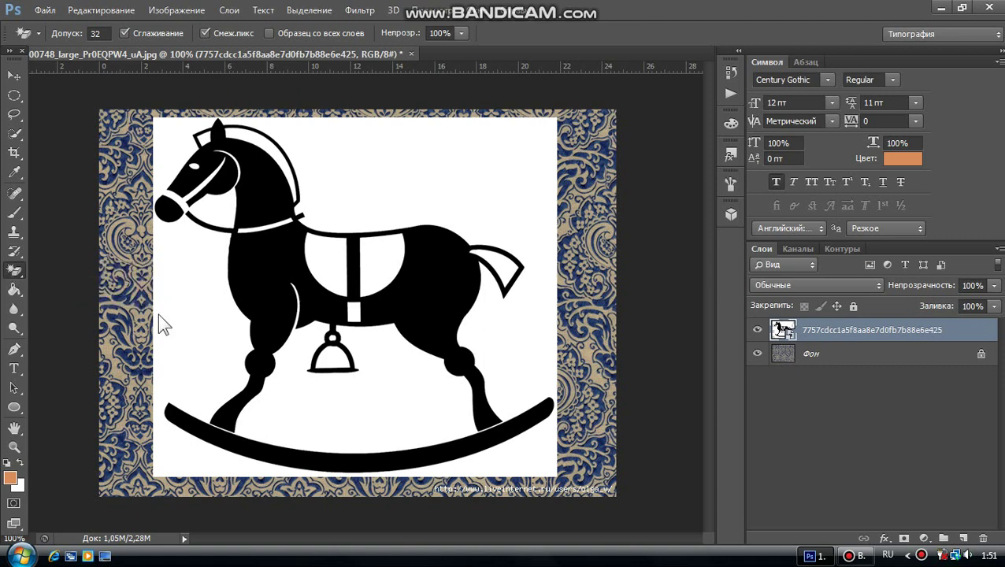
pyautogui.click(215, 327)
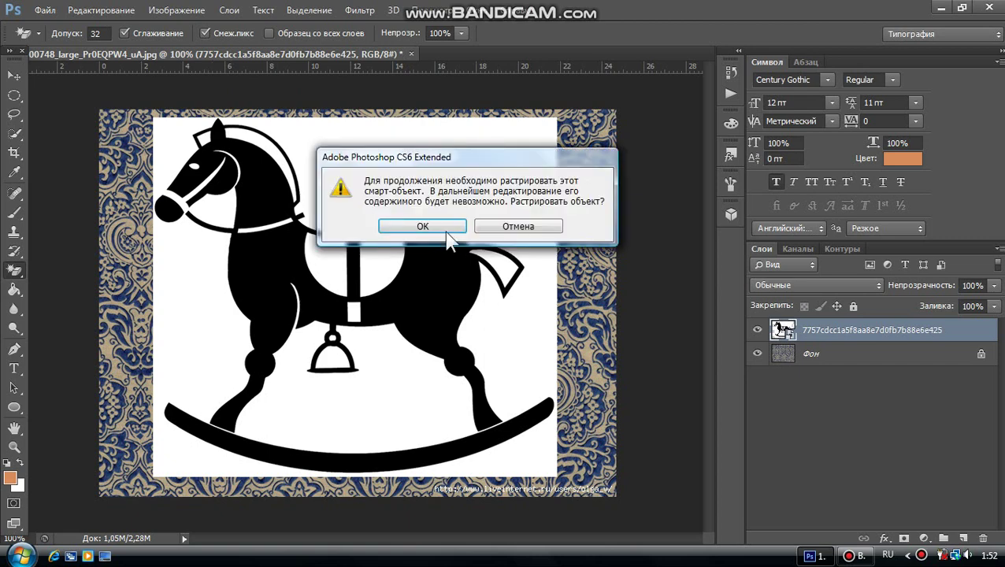
pyautogui.click(437, 228)
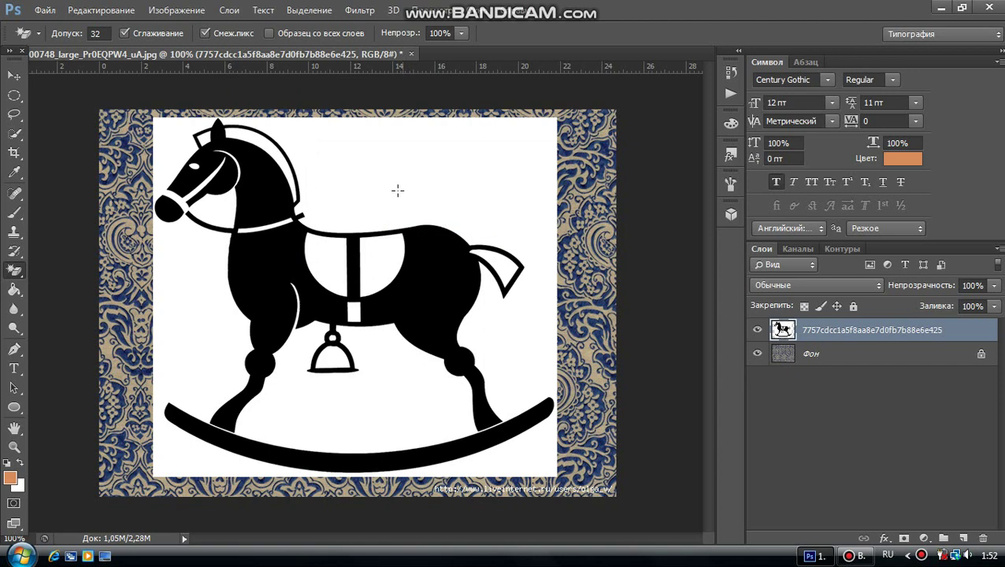
pyautogui.click(398, 189)
pyautogui.click(385, 410)
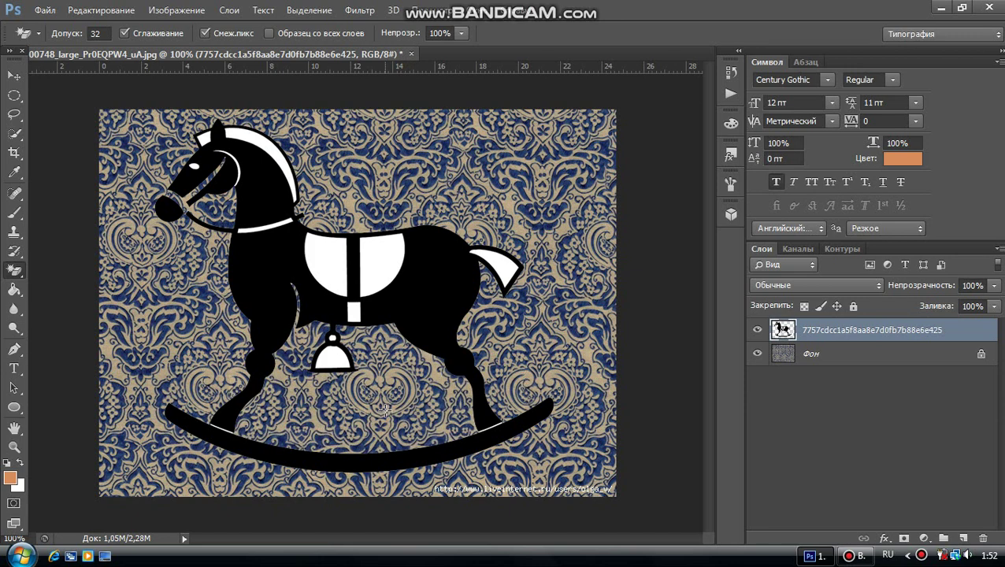
# - Erase the remaining enclosed white areas in the horse's mane, saddle, tail and stirrup with the Magic Eraser
pyautogui.click(273, 151)
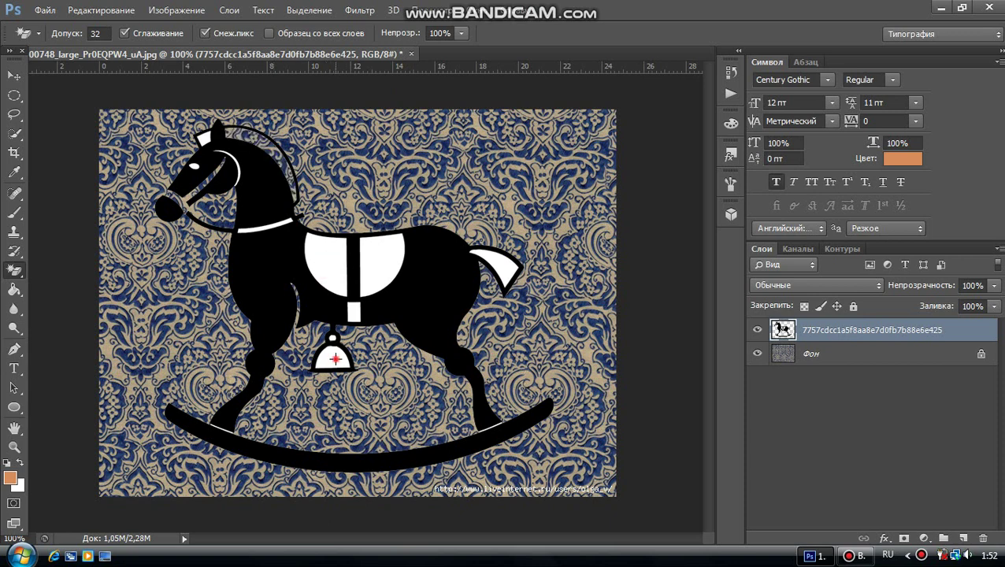
pyautogui.click(334, 359)
pyautogui.click(731, 93)
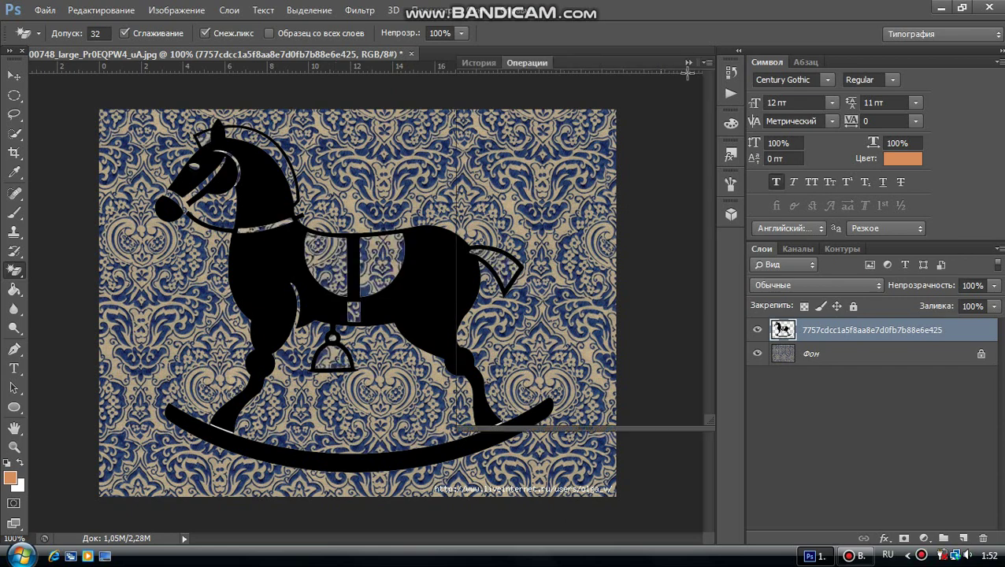
pyautogui.click(689, 66)
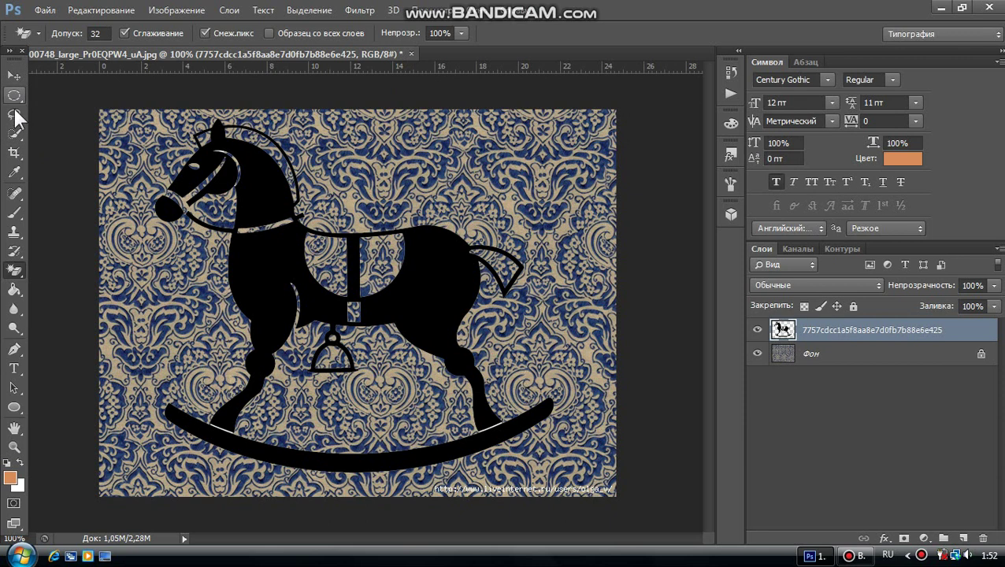
# - Select the whole black rocking horse, including its rockers and stirrup, with the Quick Selection tool
pyautogui.click(15, 135)
pyautogui.click(19, 140)
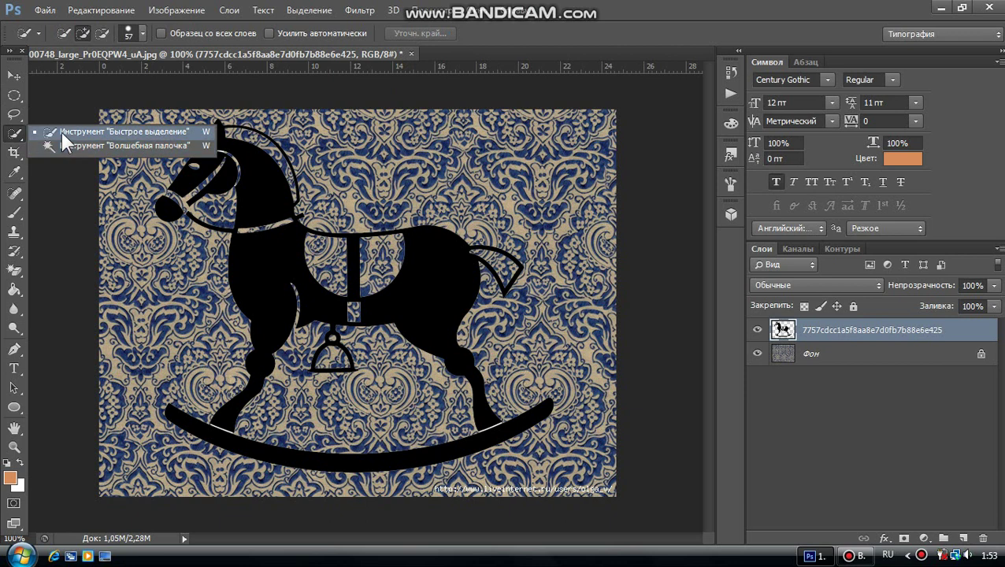
pyautogui.click(61, 131)
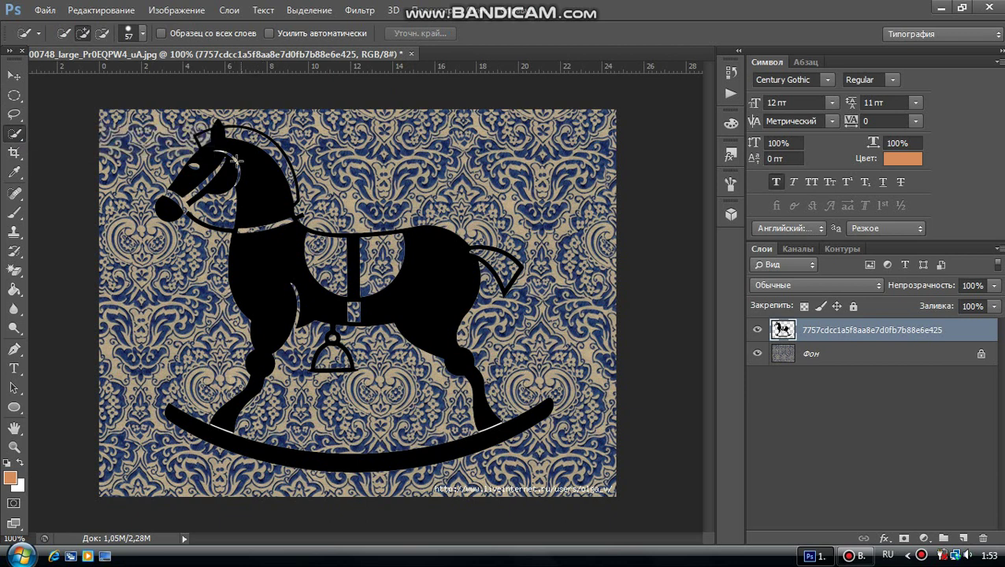
pyautogui.click(261, 184)
pyautogui.click(331, 304)
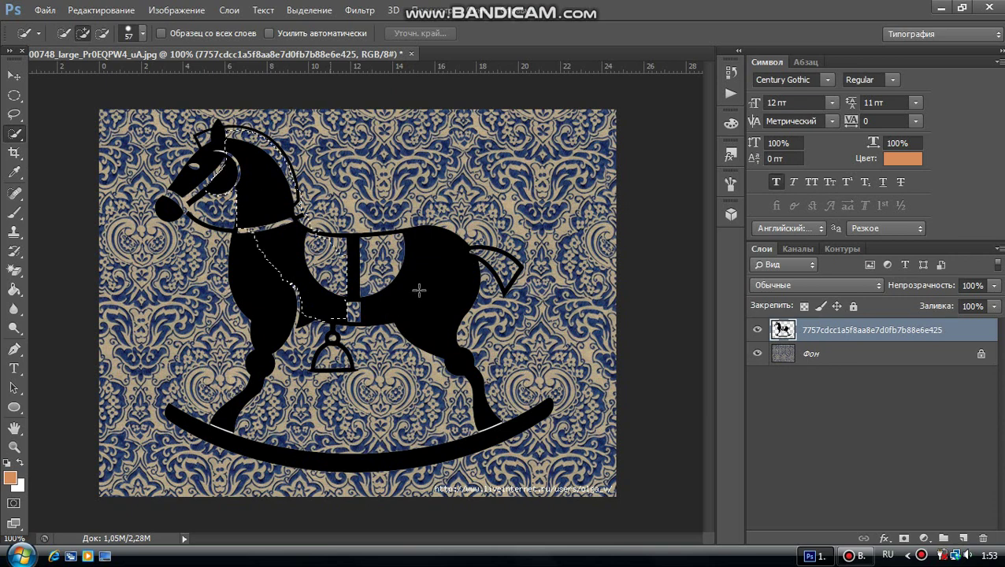
pyautogui.click(731, 93)
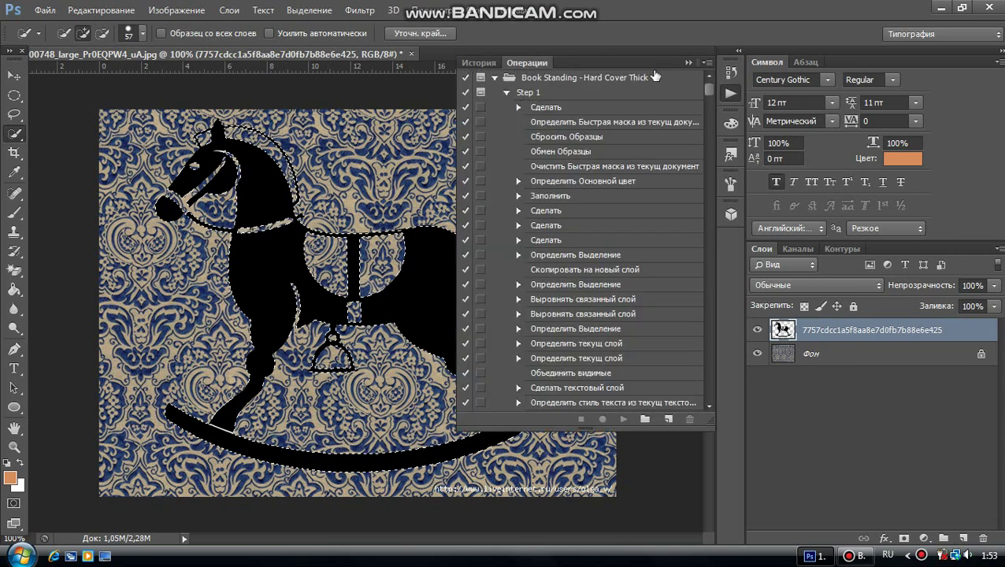
pyautogui.click(688, 62)
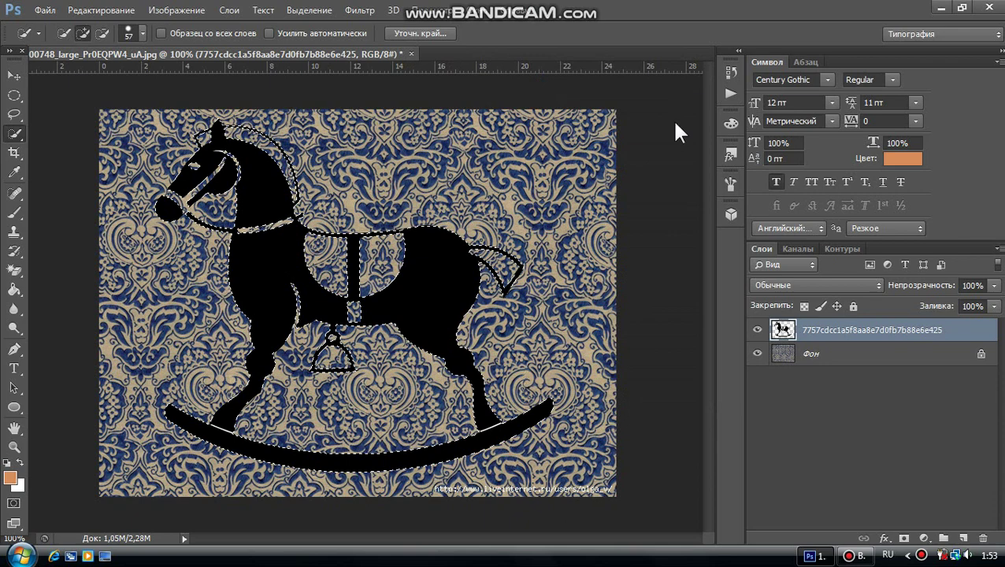
# - Invert the horse selection and make the background pattern layer active
pyautogui.rightClick(277, 245)
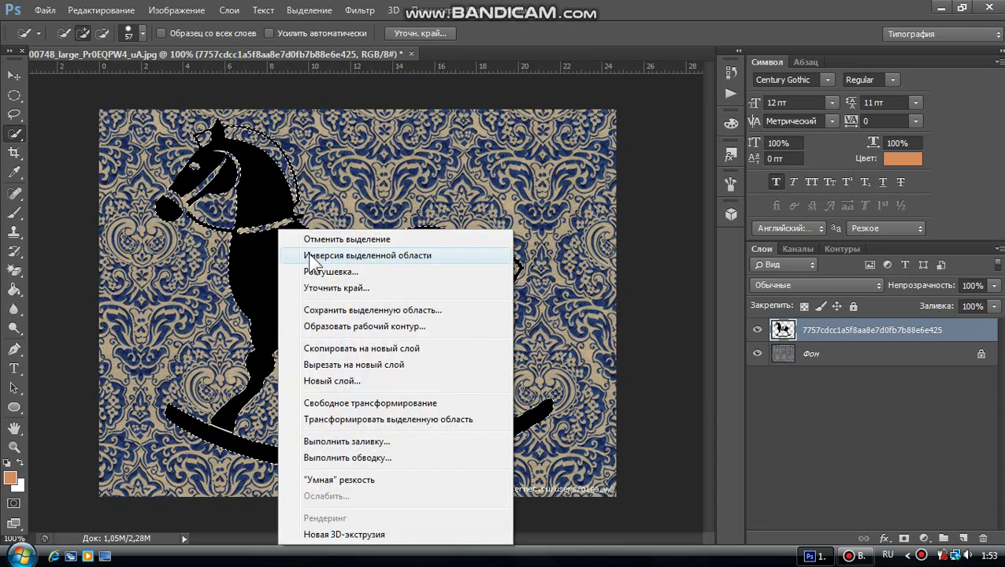
pyautogui.click(311, 255)
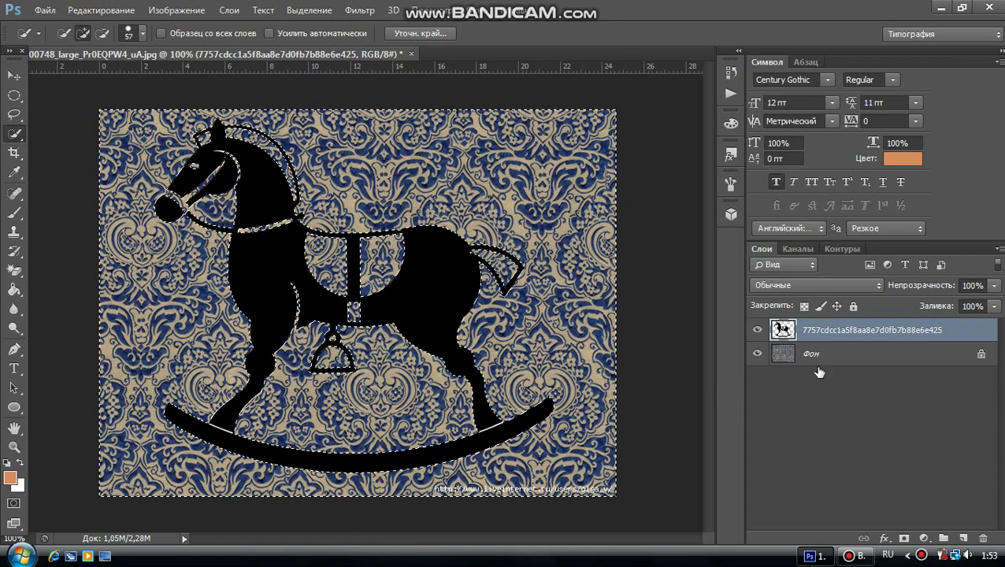
pyautogui.click(866, 360)
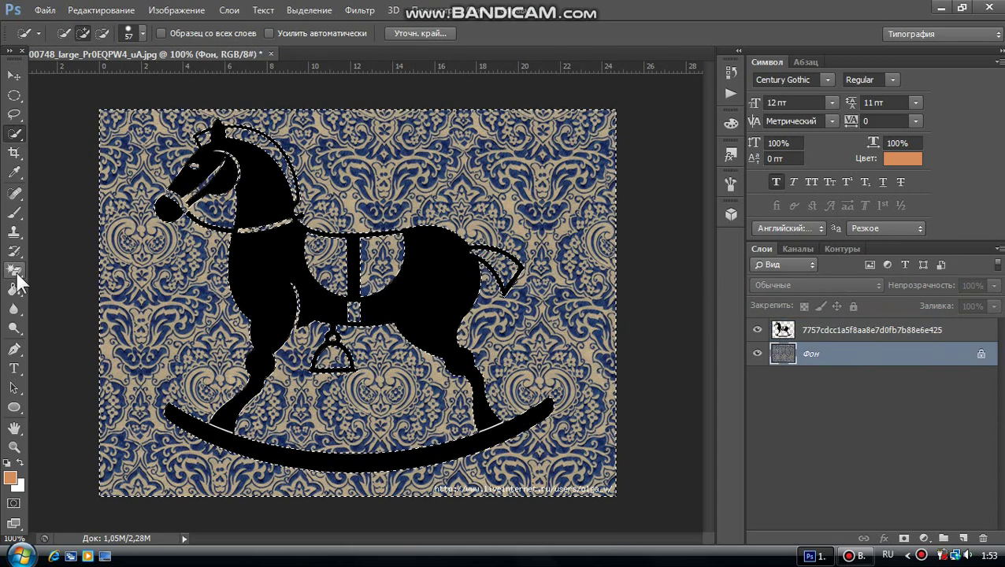
# - Erase the pattern in front of the horse's chest on the background layer with the standard Eraser
pyautogui.hotkey('shift', 'w')
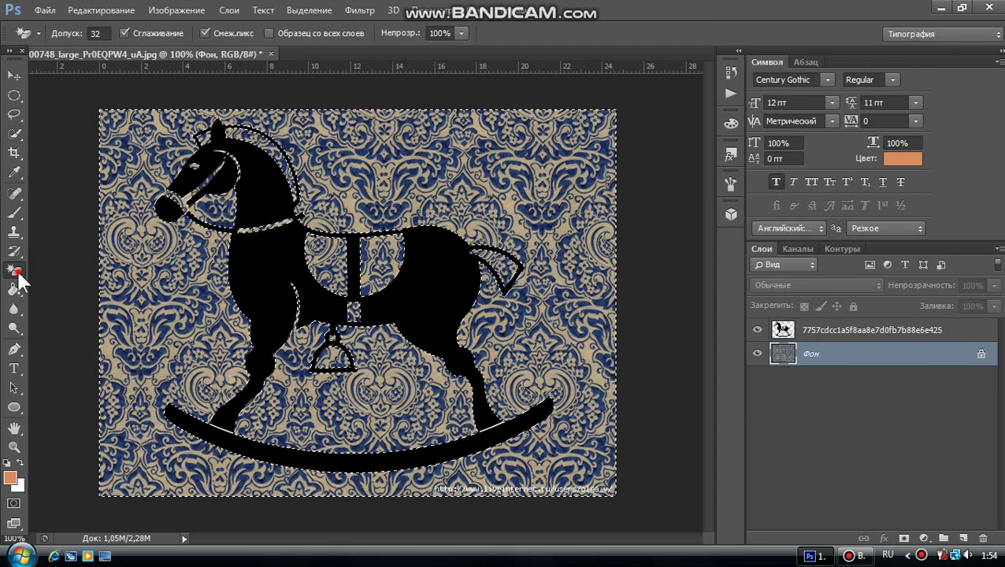
pyautogui.rightClick(19, 273)
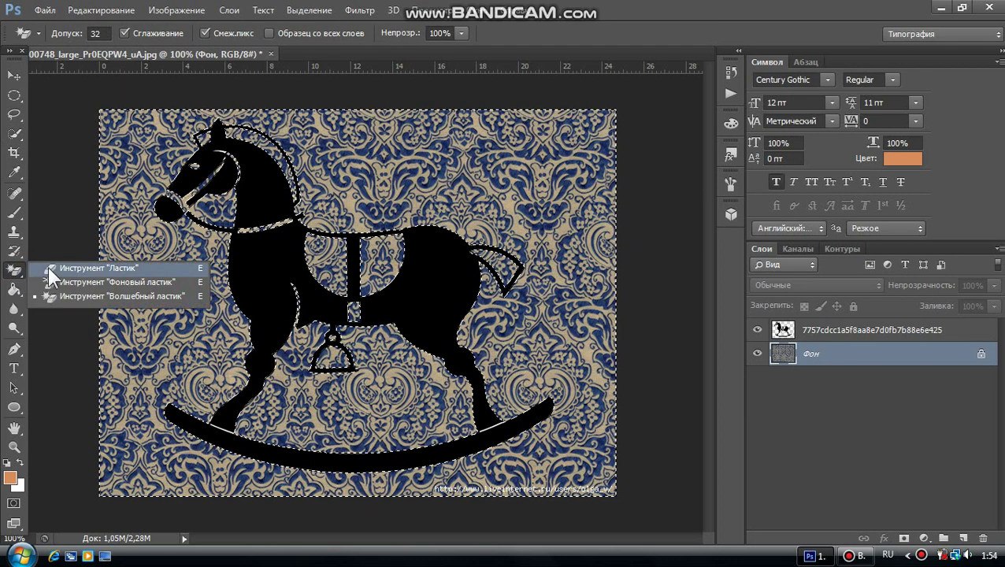
pyautogui.click(48, 267)
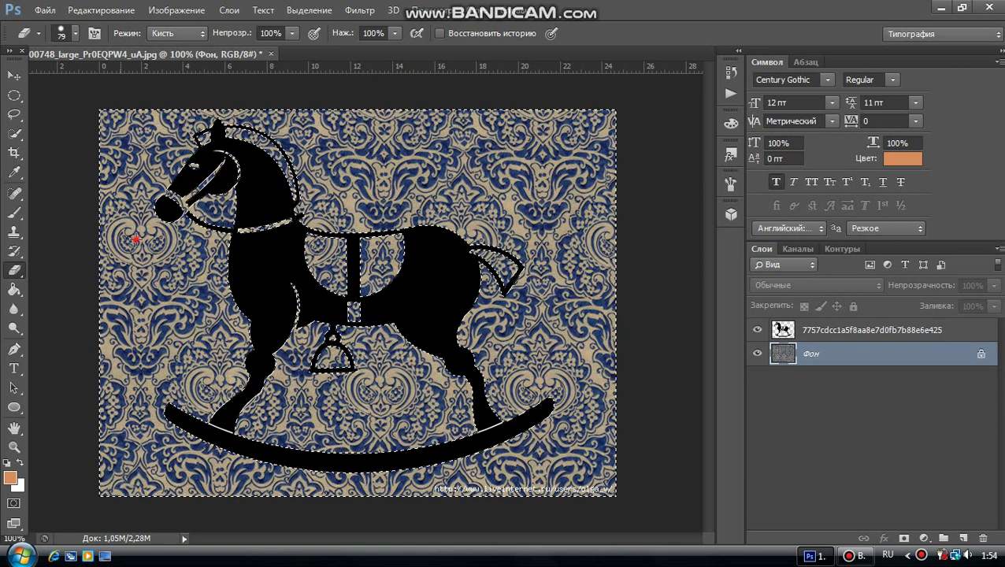
pyautogui.click(98, 246)
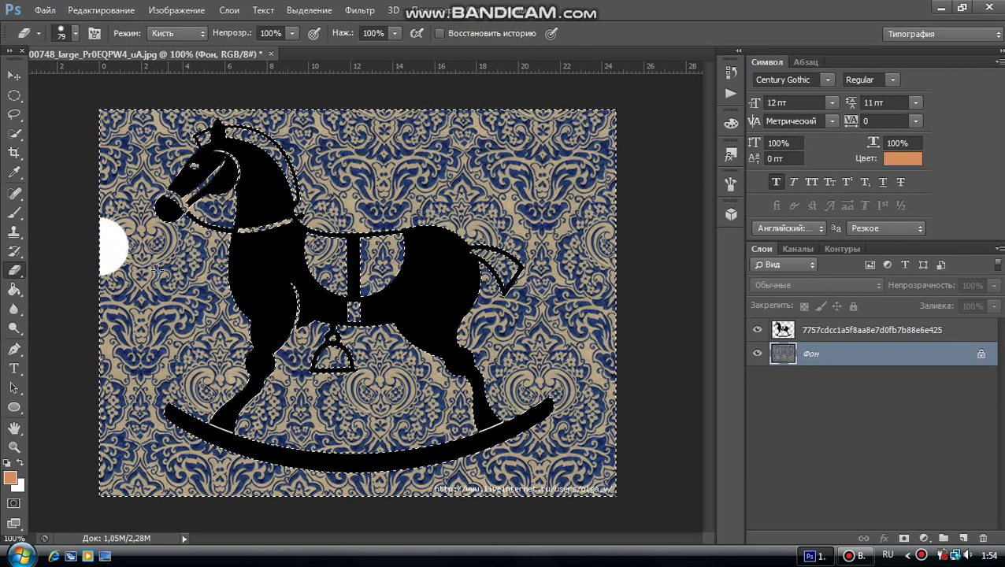
pyautogui.moveTo(158, 270)
pyautogui.mouseDown()
pyautogui.moveTo(146, 248)
pyautogui.moveTo(178, 296)
pyautogui.mouseUp()
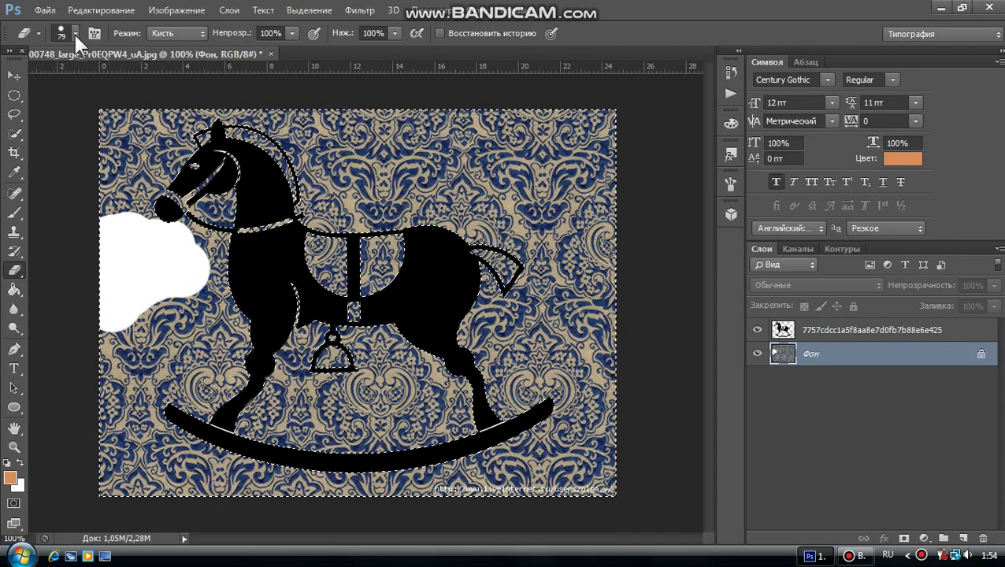
# - Enlarge the eraser brush to 504 px and erase all the remaining pattern around the horse
pyautogui.click(74, 34)
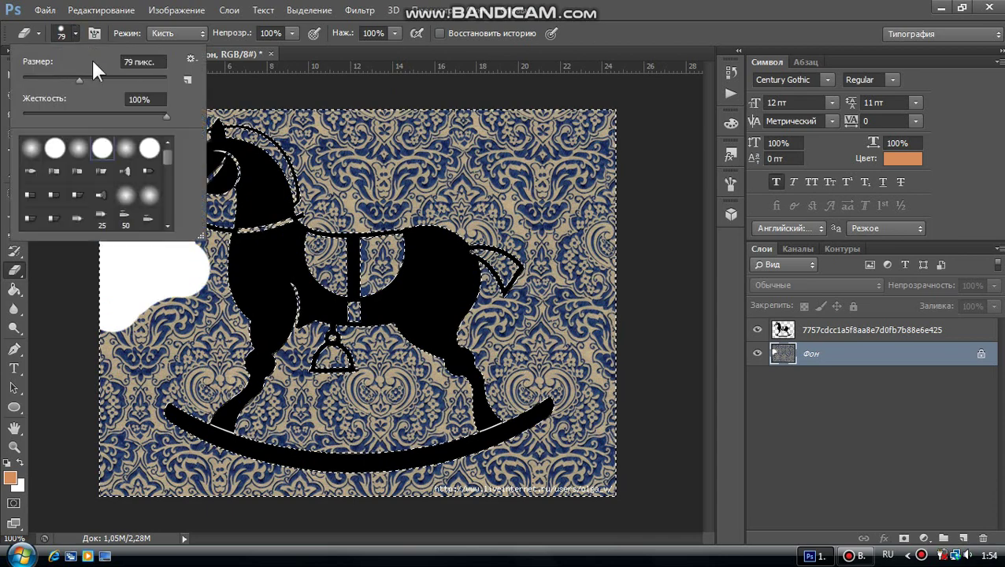
pyautogui.click(149, 79)
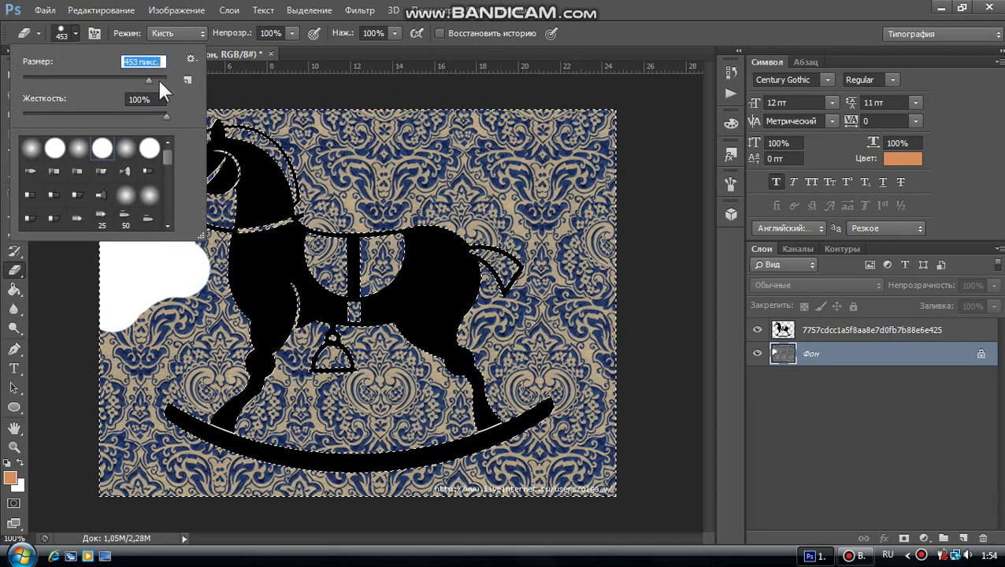
pyautogui.press(']')
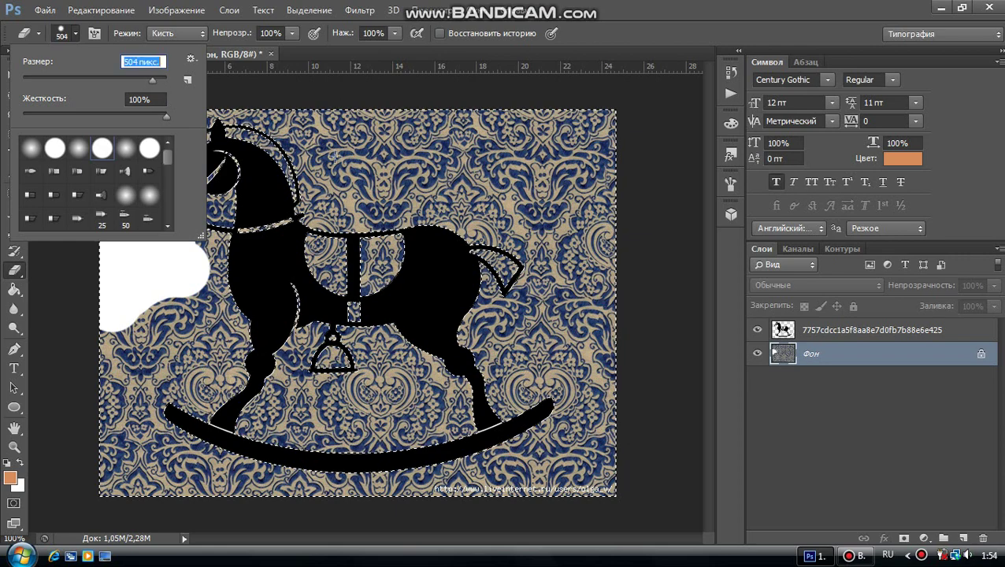
pyautogui.click(376, 180)
pyautogui.moveTo(358, 125)
pyautogui.mouseDown()
pyautogui.moveTo(508, 153)
pyautogui.moveTo(617, 250)
pyautogui.moveTo(560, 335)
pyautogui.moveTo(556, 413)
pyautogui.moveTo(283, 480)
pyautogui.mouseUp()
pyautogui.click(561, 415)
pyautogui.hotkey('alt', 'F9')
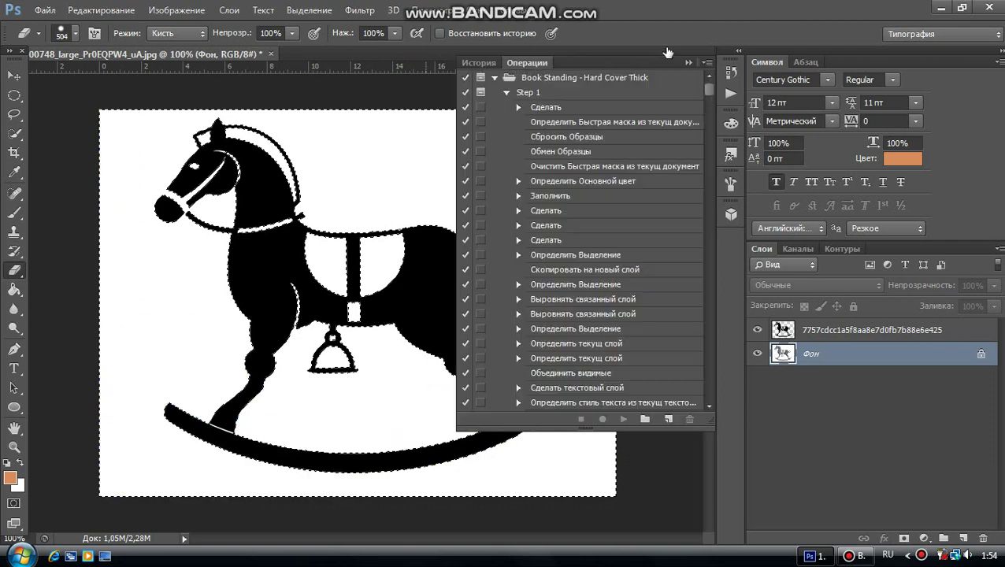
pyautogui.click(688, 62)
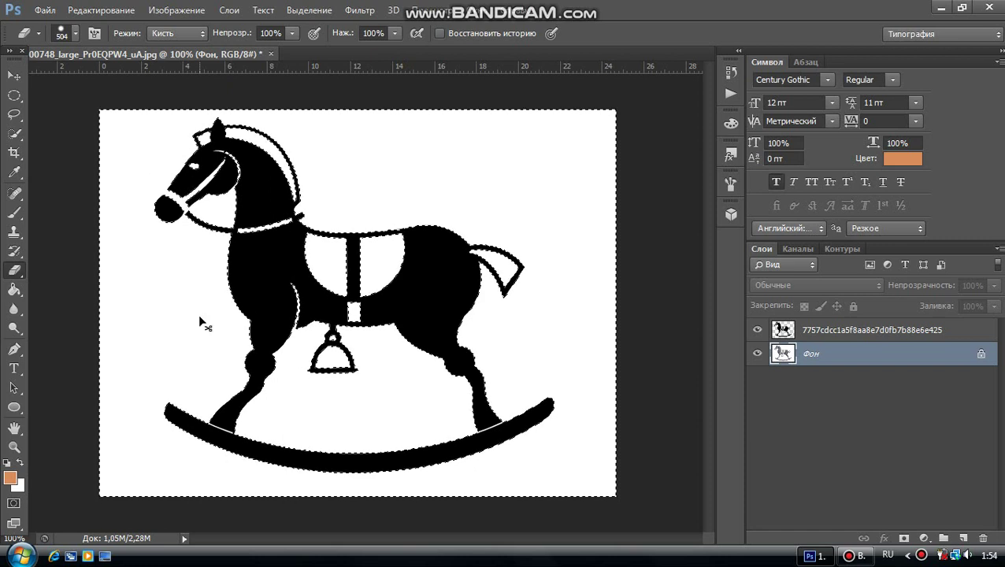
# - Clear the selection and hide the black horse layer
pyautogui.hotkey('ctrl', 'd')
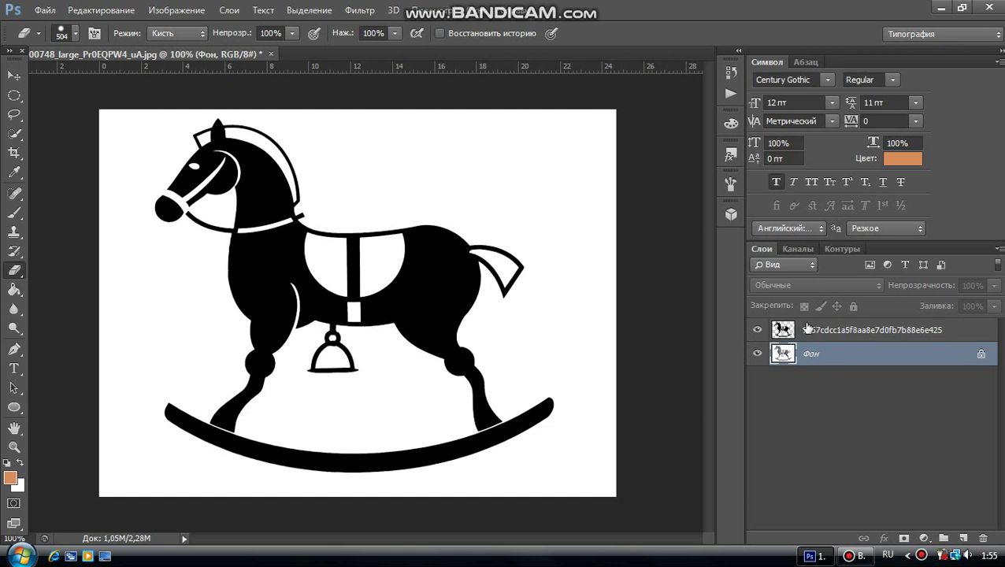
pyautogui.click(756, 333)
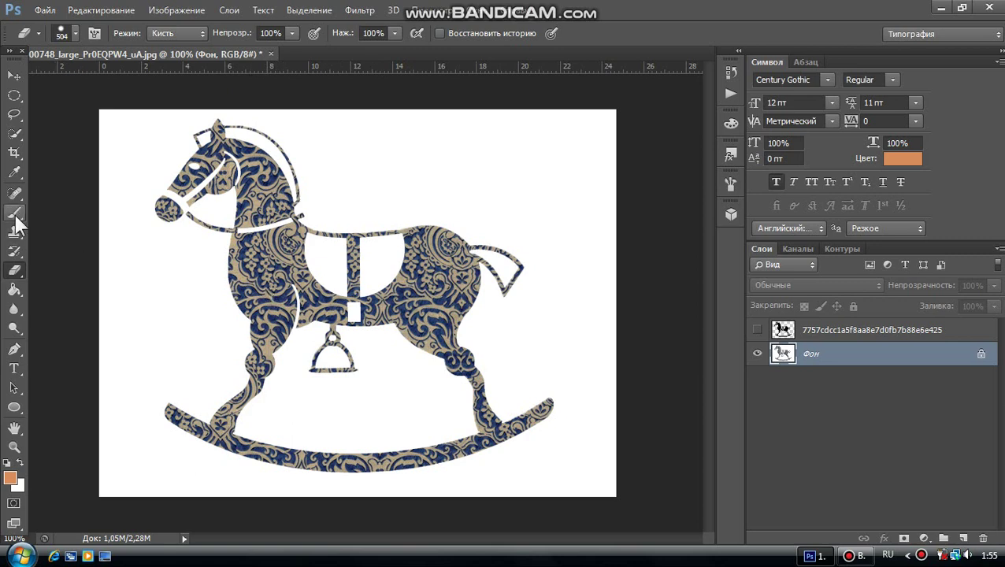
# - Sample dark blue from the horse's pattern and fill both white saddle halves and the small gap below them using the Paint Bucket
pyautogui.click(15, 172)
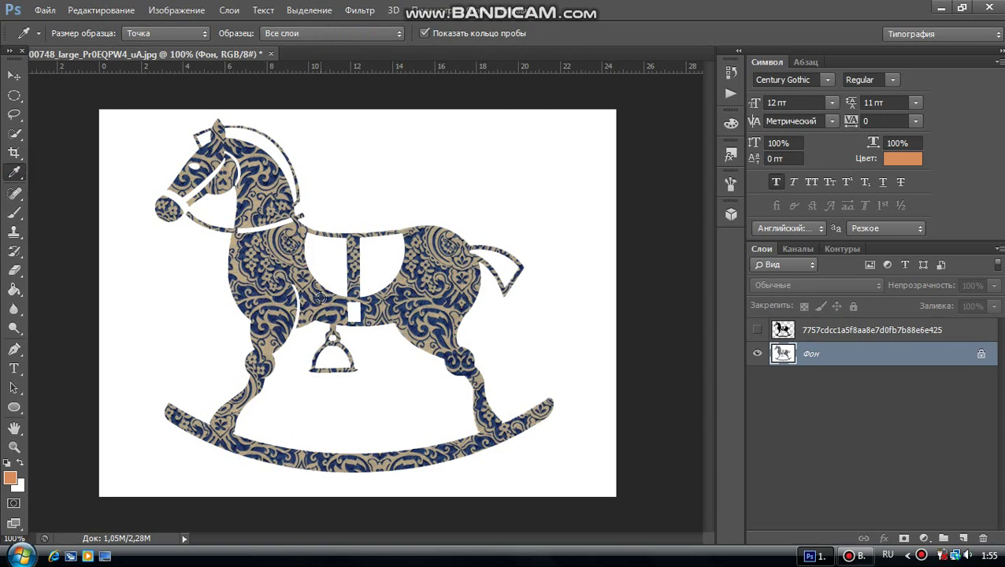
pyautogui.click(321, 298)
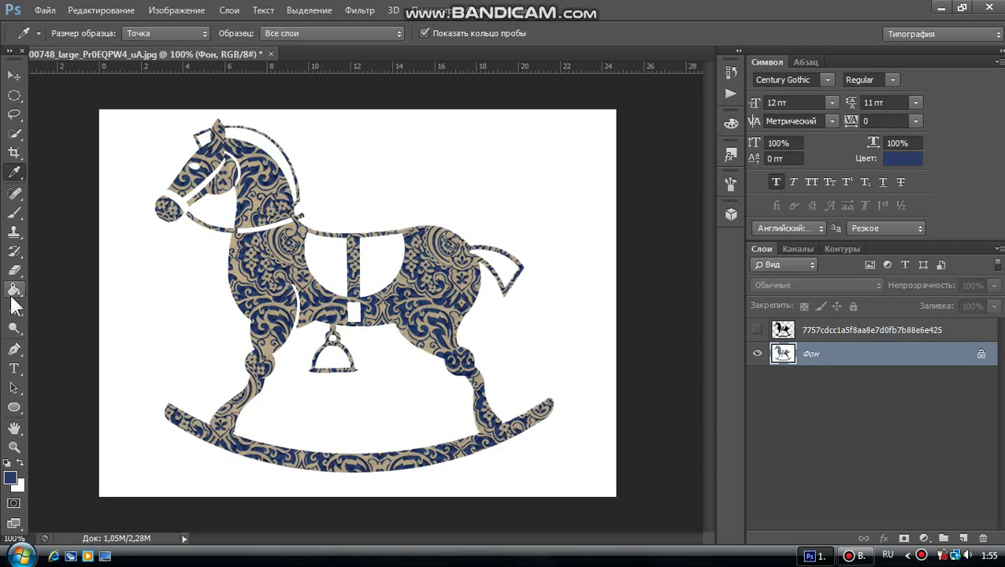
pyautogui.click(13, 290)
pyautogui.rightClick(14, 292)
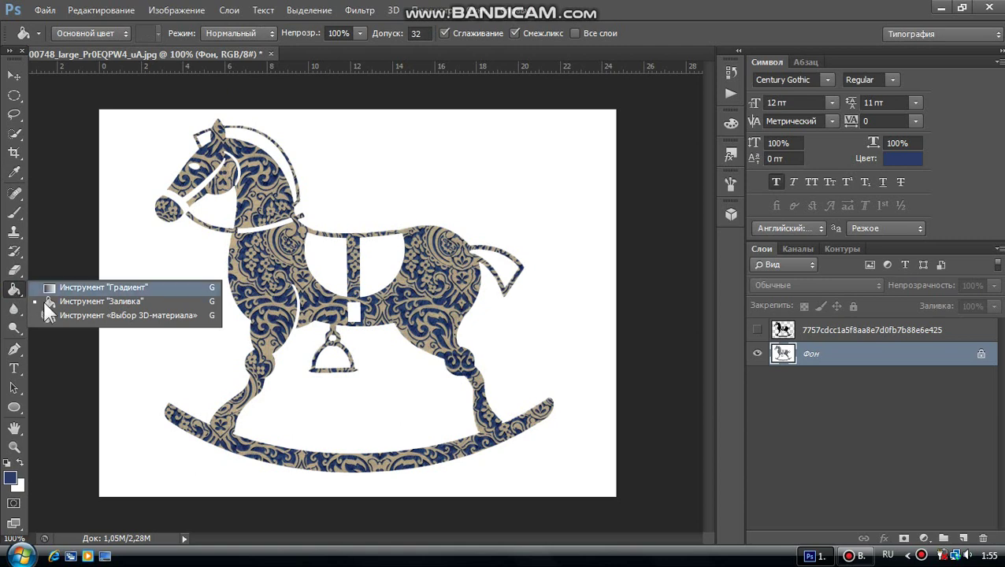
pyautogui.click(47, 301)
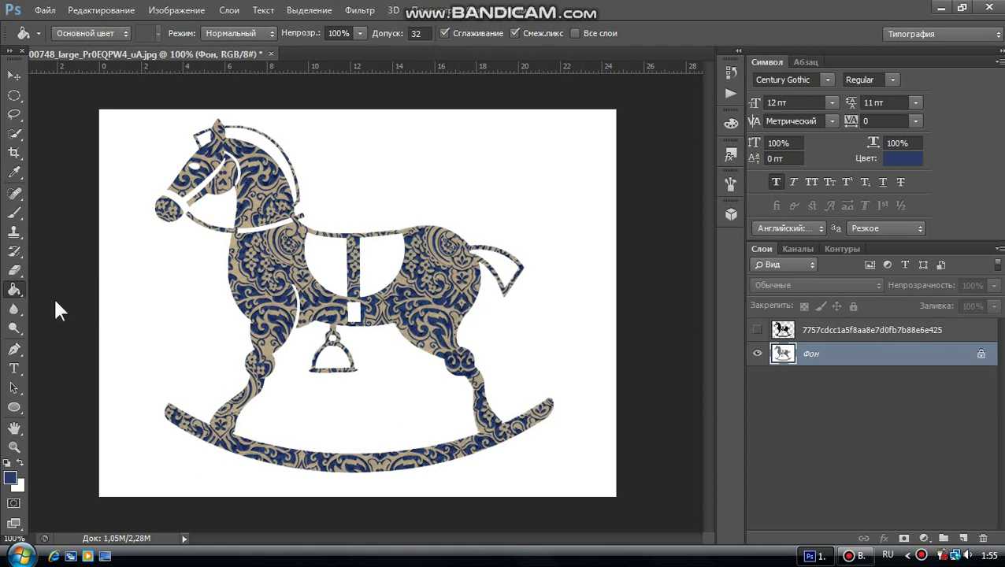
pyautogui.click(331, 259)
pyautogui.click(337, 262)
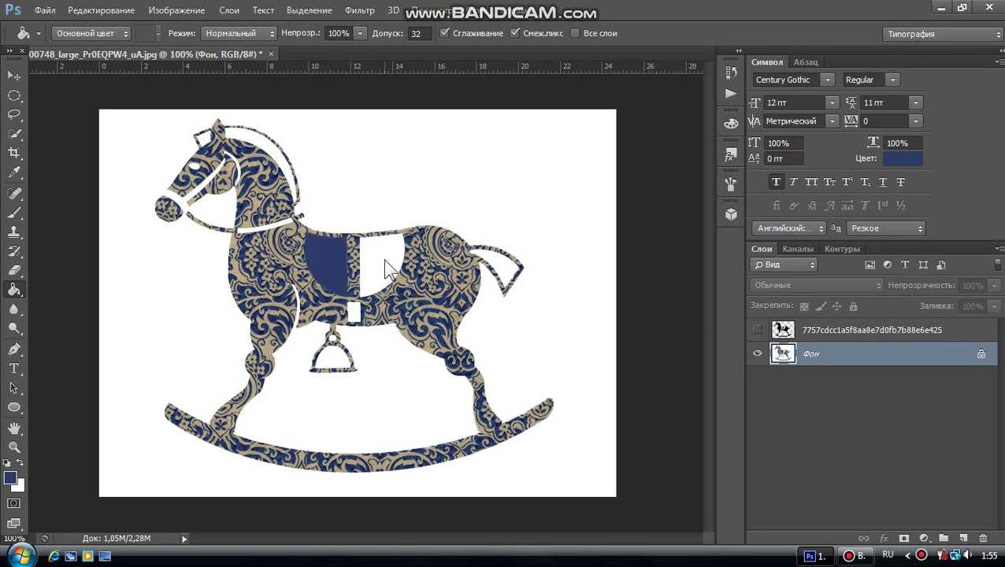
pyautogui.click(383, 263)
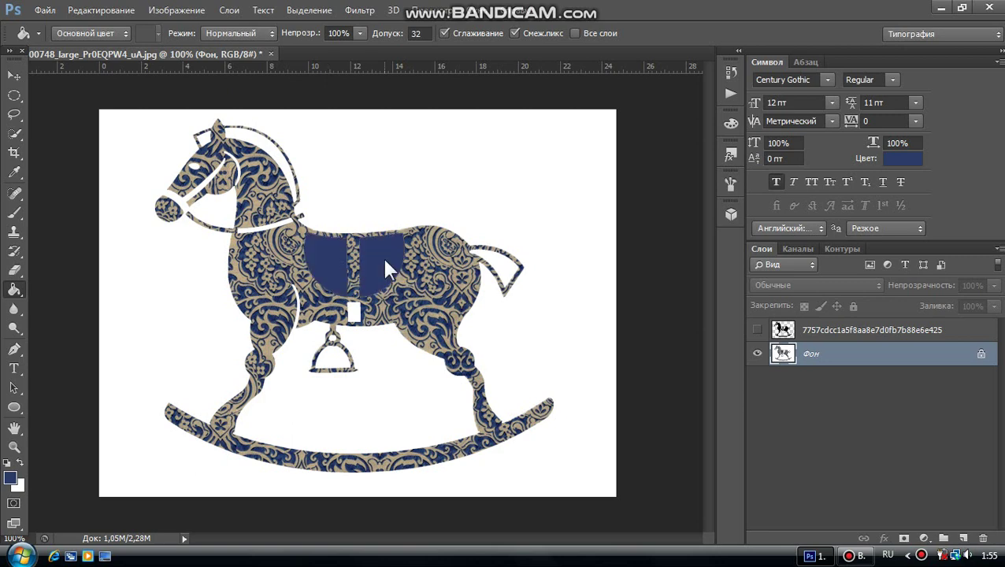
pyautogui.click(354, 311)
pyautogui.click(354, 315)
# - Erase the white background around the horse and the white areas inside the mane, tail and stirrup with the Magic Eraser
pyautogui.click(15, 270)
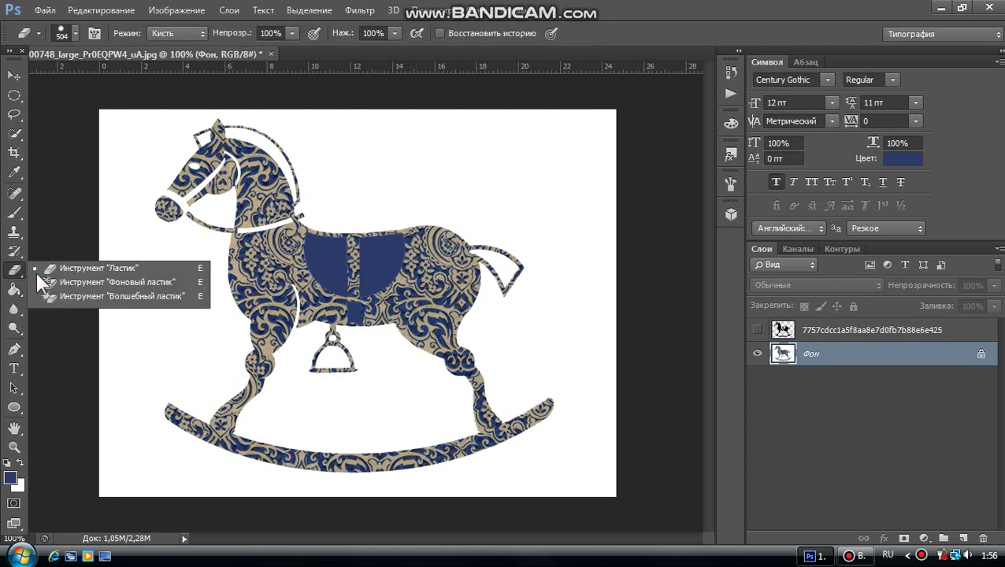
pyautogui.click(54, 297)
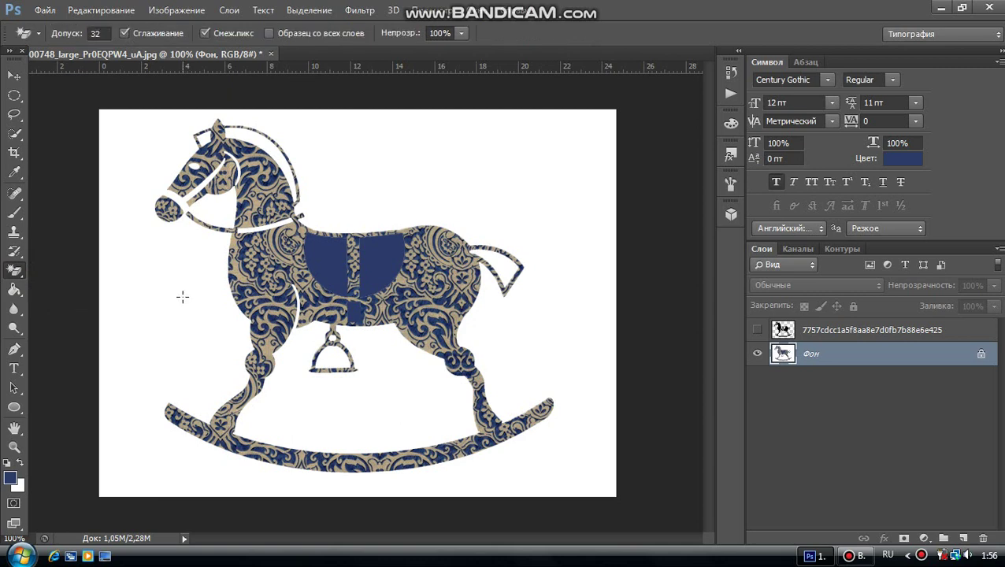
pyautogui.click(181, 296)
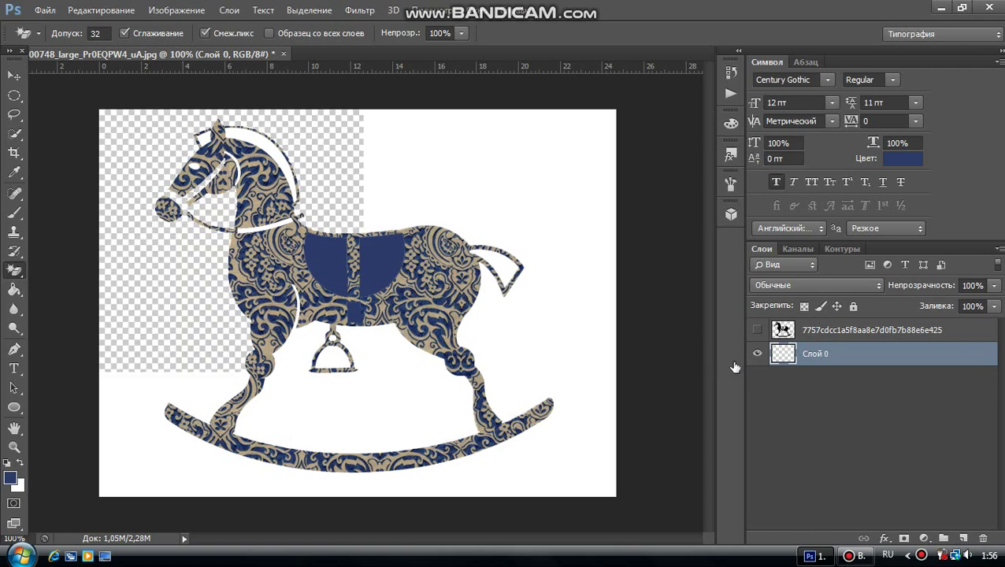
pyautogui.click(395, 377)
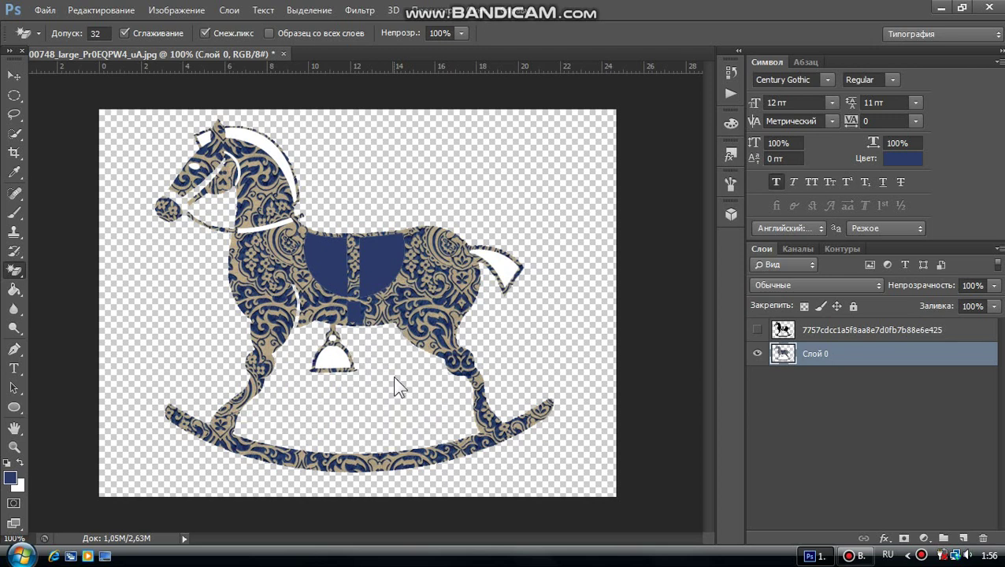
pyautogui.click(333, 356)
pyautogui.click(731, 93)
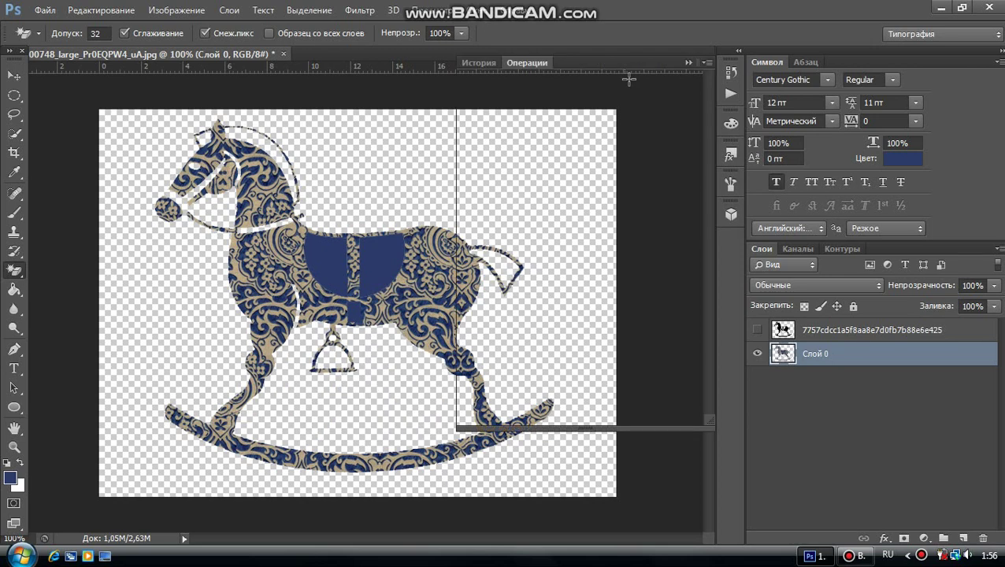
pyautogui.click(688, 62)
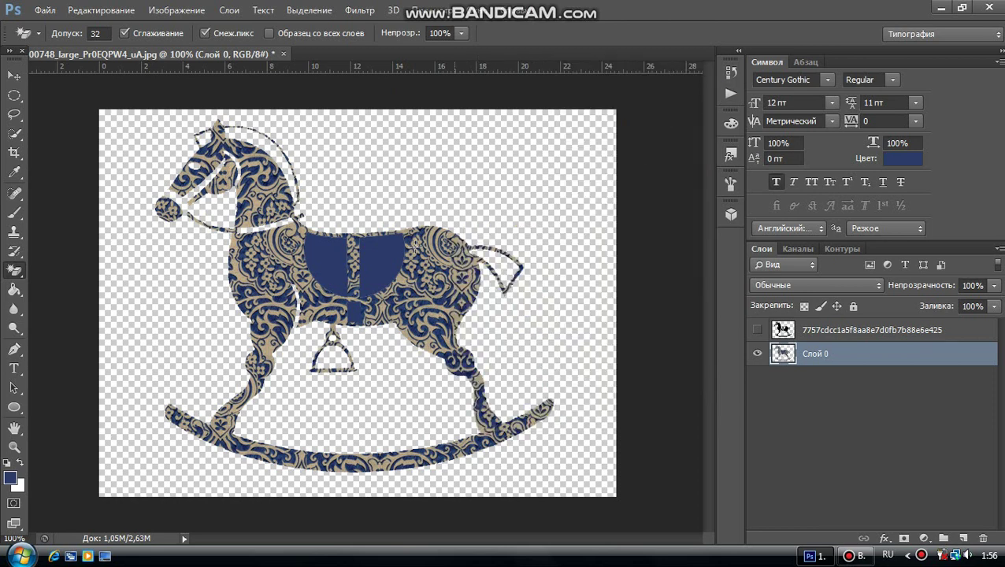